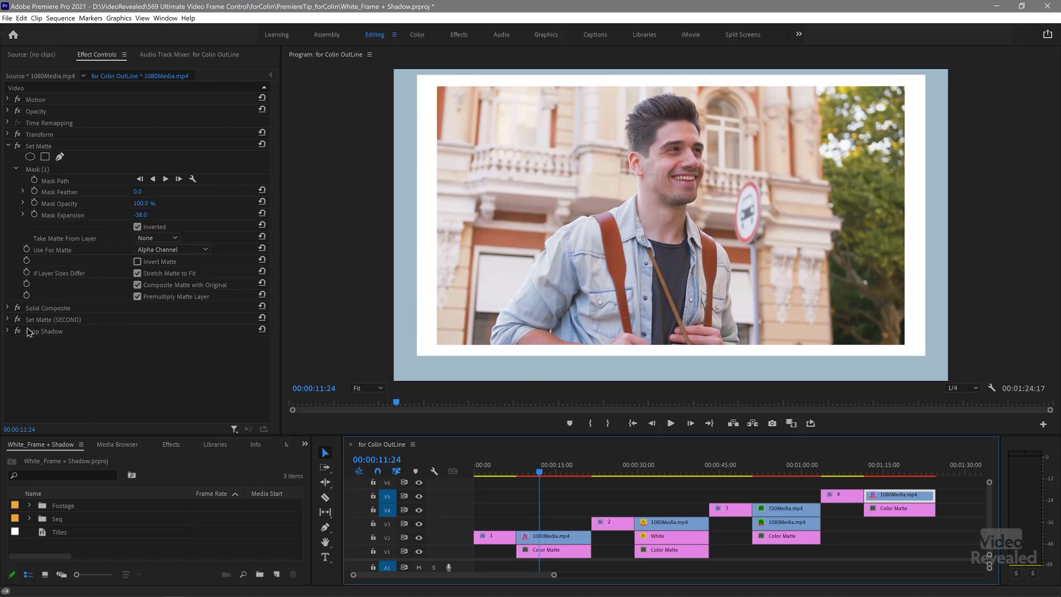
Step: Move the framed V2 clip's Radial Shadow light source to 900.6, 492.0, then show the White Solid cons card at 00:00:24:23
{"action": "left_click", "coordinate": [548, 540]}
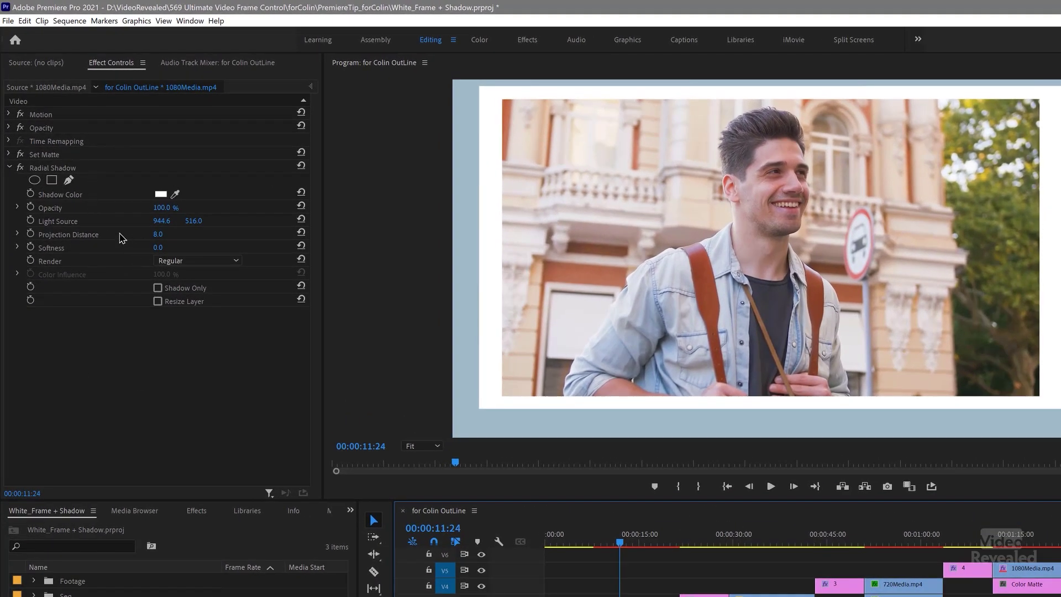
{"action": "mouse_move", "coordinate": [162, 220]}
{"action": "left_mouse_down"}
{"action": "mouse_move", "coordinate": [135, 221]}
{"action": "mouse_move", "coordinate": [207, 220]}
{"action": "mouse_move", "coordinate": [159, 221]}
{"action": "mouse_move", "coordinate": [187, 221]}
{"action": "left_mouse_up"}
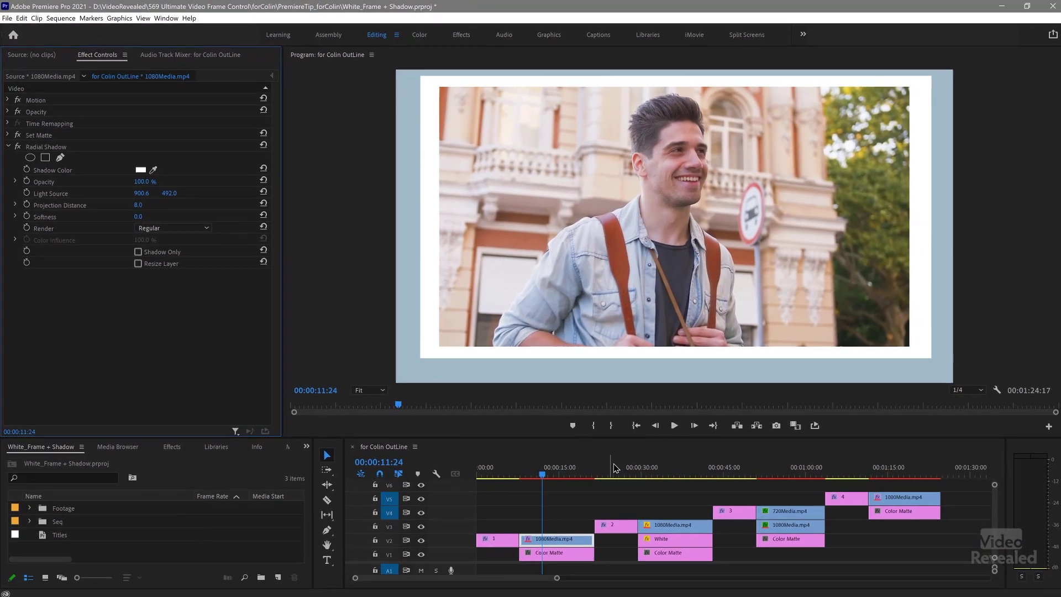
{"action": "left_click", "coordinate": [702, 534]}
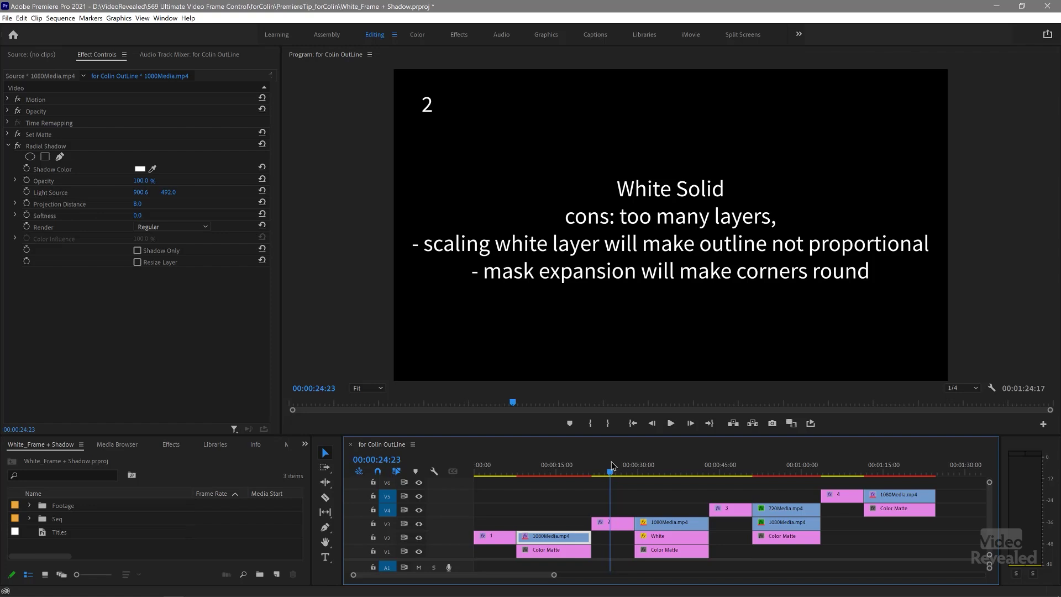
Step: Go to 00:00:34:19 and select the 1080Media, White and Color Matte clips together
{"action": "left_click", "coordinate": [666, 469]}
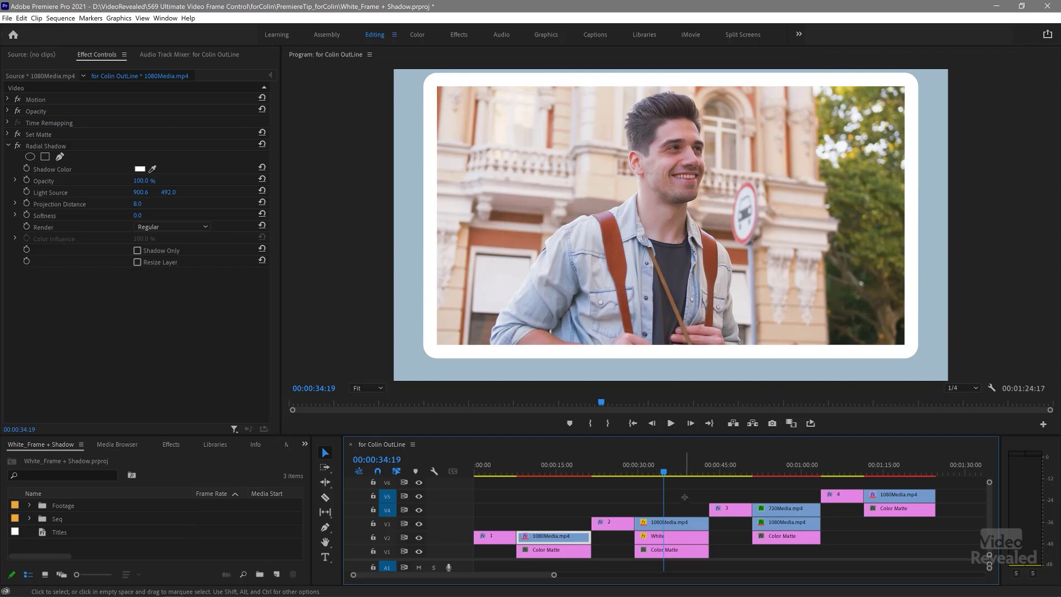
{"action": "left_click_drag", "start_coordinate": [685, 496], "coordinate": [666, 547]}
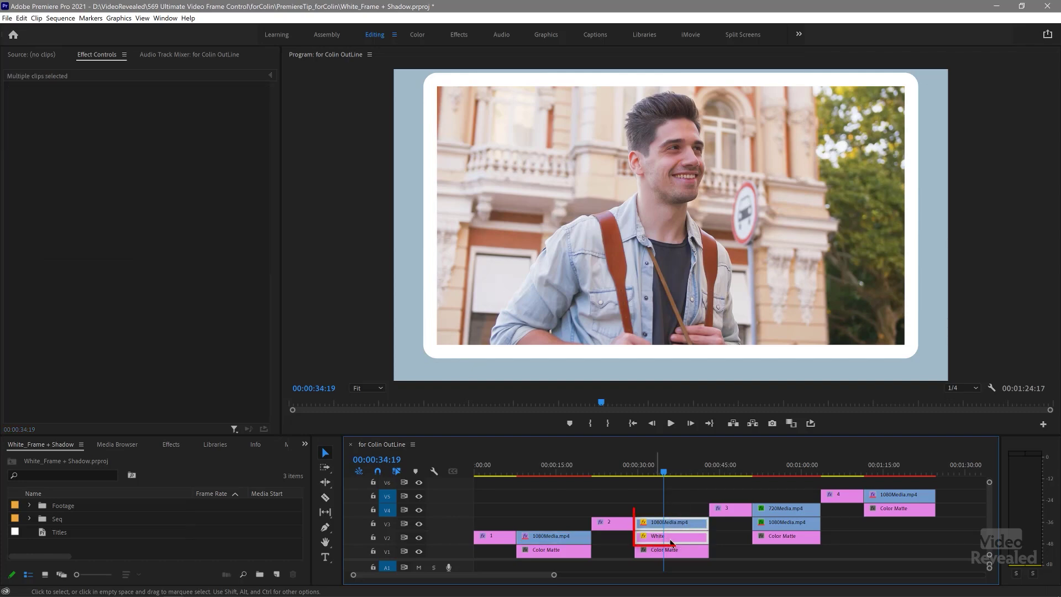
Step: Hide and reshow the V2 white frame layer to compare the stacked clips
{"action": "left_click", "coordinate": [676, 510]}
{"action": "left_click", "coordinate": [674, 525]}
{"action": "left_click", "coordinate": [631, 535]}
{"action": "left_click", "coordinate": [419, 537]}
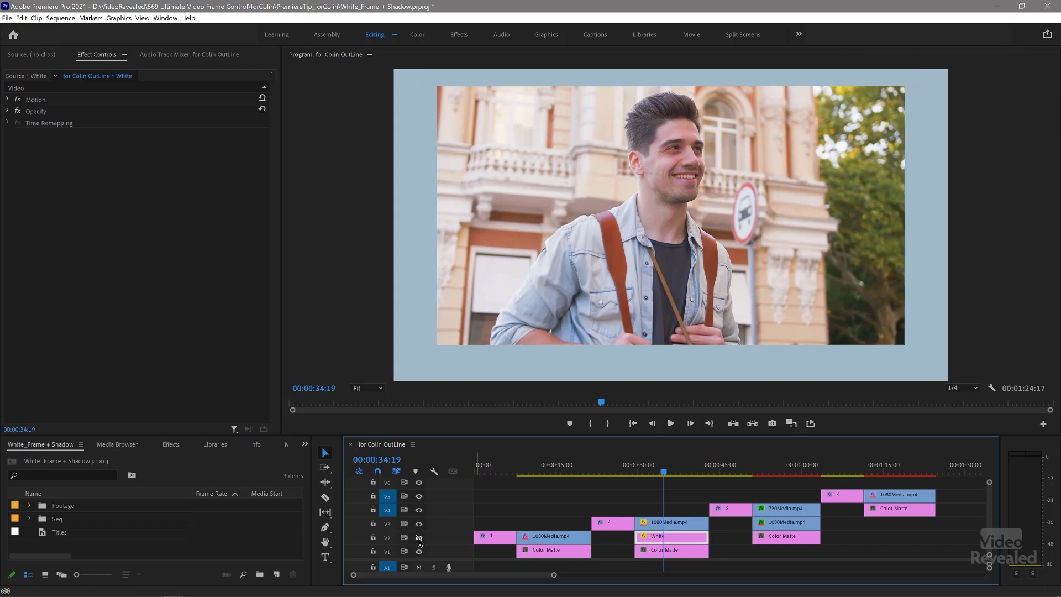
{"action": "left_click", "coordinate": [419, 538]}
{"action": "left_click", "coordinate": [672, 525]}
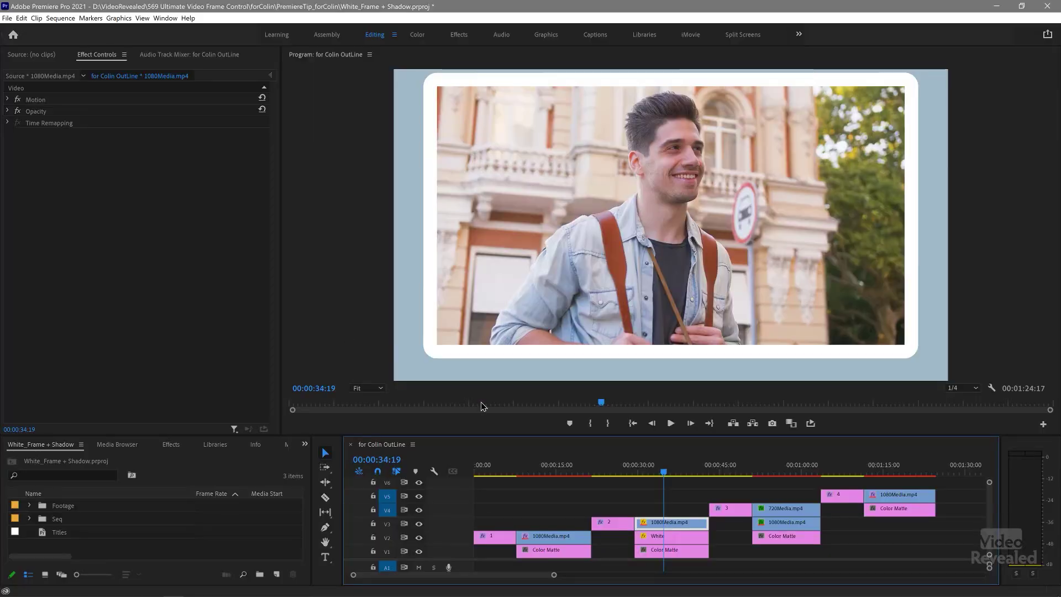
Step: Set the White clip's opacity Mask Expansion to 60, then go to the Partial Solution card at 00:00:46:10
{"action": "left_click", "coordinate": [668, 537]}
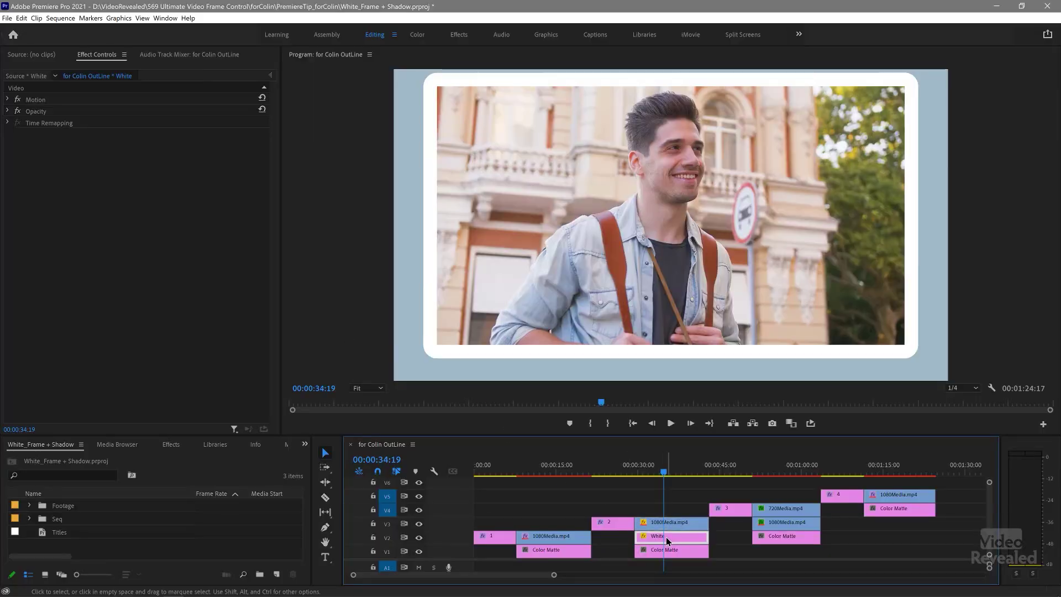
{"action": "left_click", "coordinate": [8, 111]}
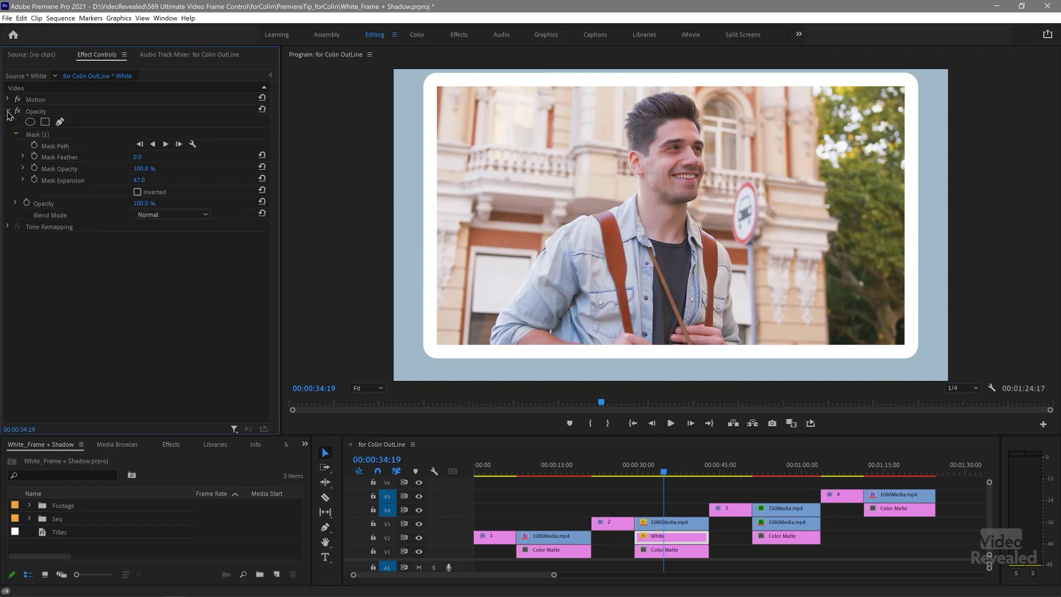
{"action": "mouse_move", "coordinate": [142, 186]}
{"action": "left_mouse_down"}
{"action": "mouse_move", "coordinate": [83, 179]}
{"action": "mouse_move", "coordinate": [153, 202]}
{"action": "left_mouse_up"}
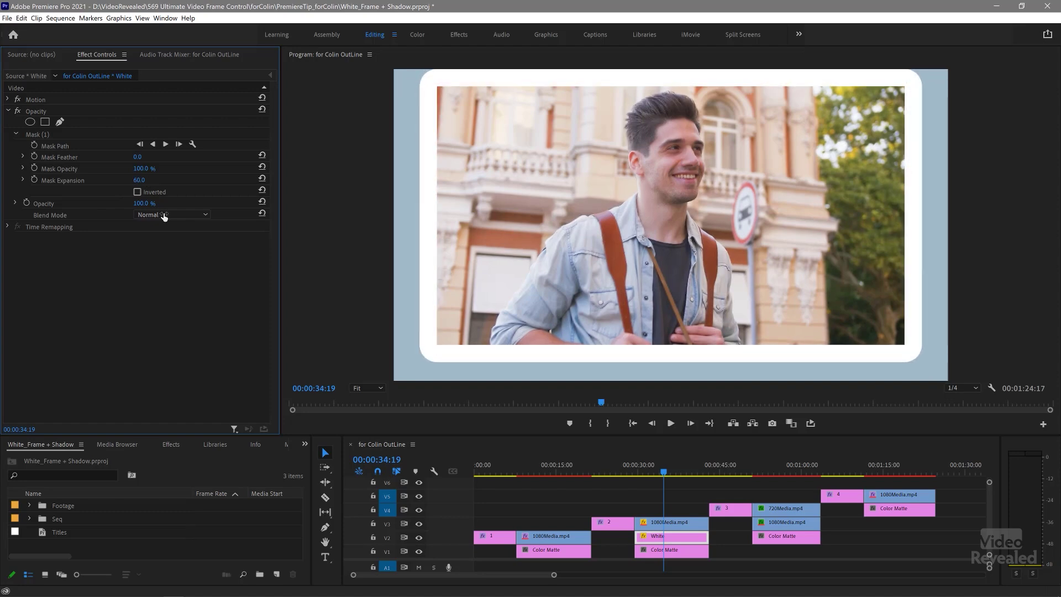
{"action": "left_click", "coordinate": [728, 471]}
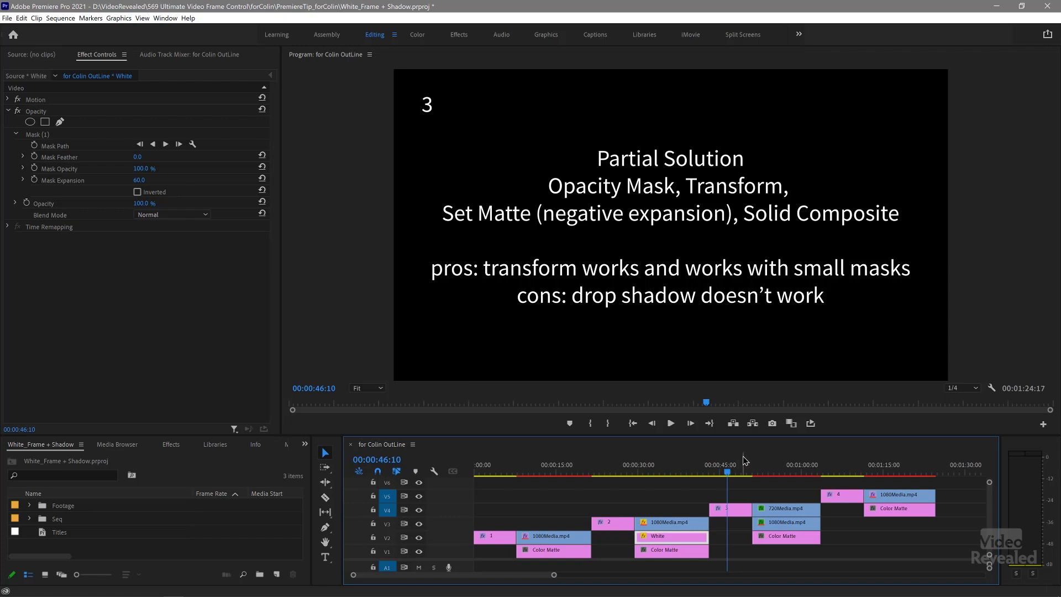
Step: At 00:00:55:23, disable the inset 720Media.mp4 clip with Shift+E
{"action": "left_click", "coordinate": [780, 467]}
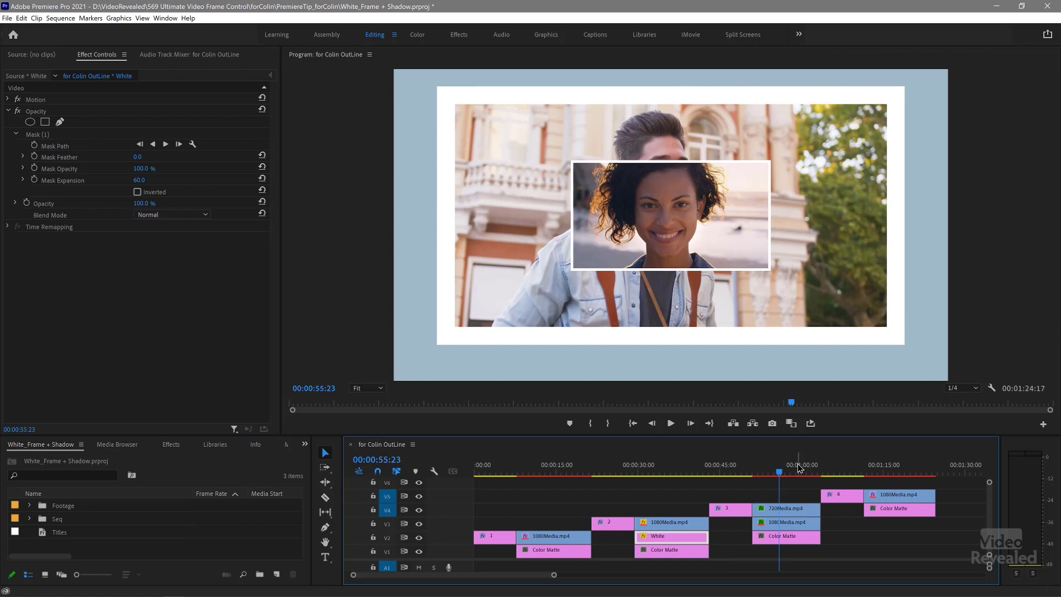
{"action": "left_click", "coordinate": [783, 510]}
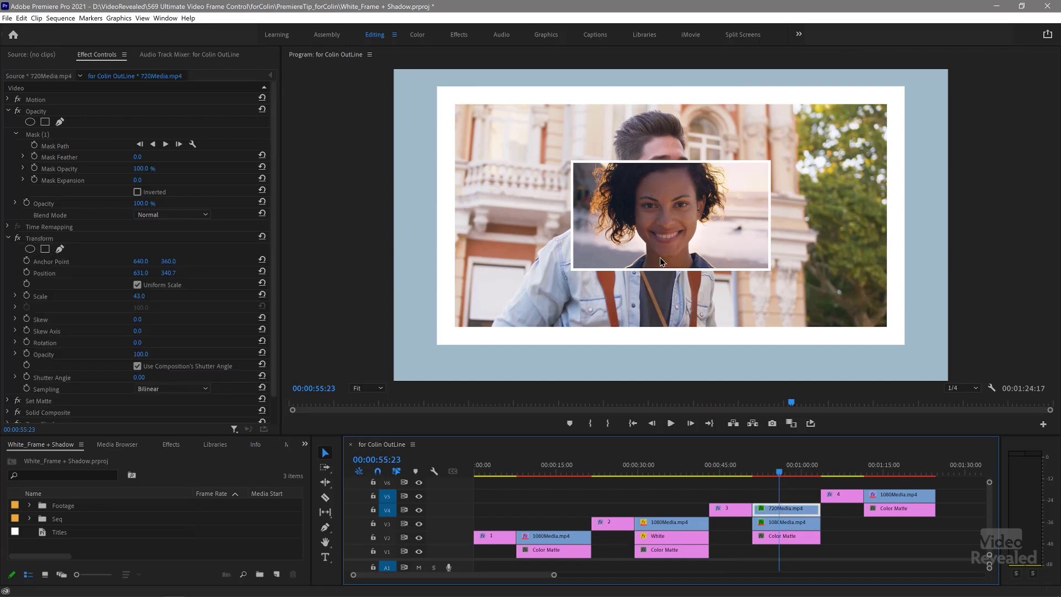
{"action": "left_click", "coordinate": [786, 522]}
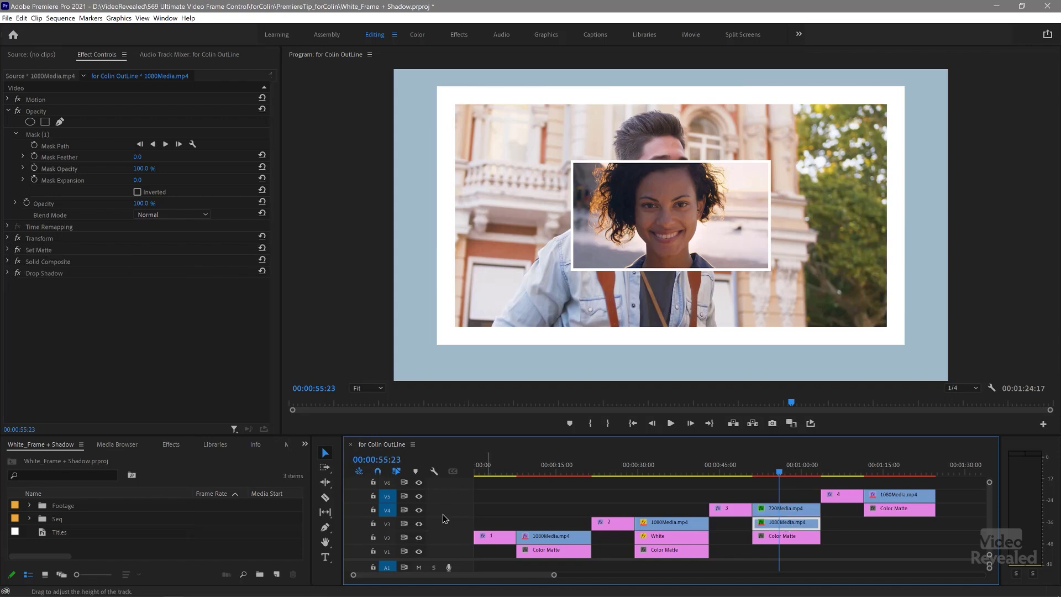
{"action": "left_click", "coordinate": [782, 508]}
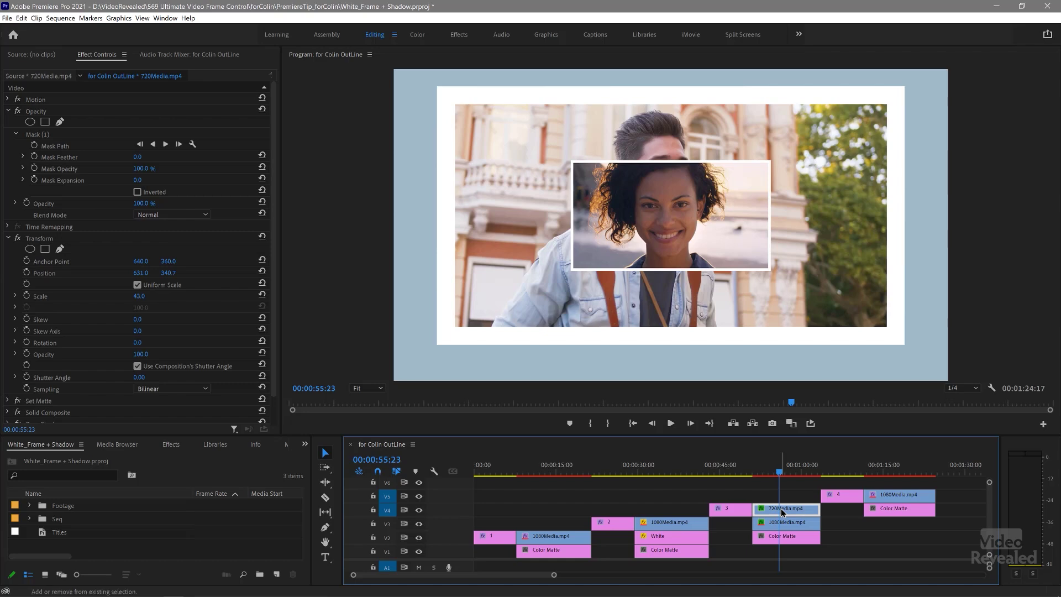
{"action": "key", "text": "shift+e"}
Step: On the 1080Media.mp4 clip, try the mask expansion and switch Drop Shadow off and back on
{"action": "left_click", "coordinate": [778, 526]}
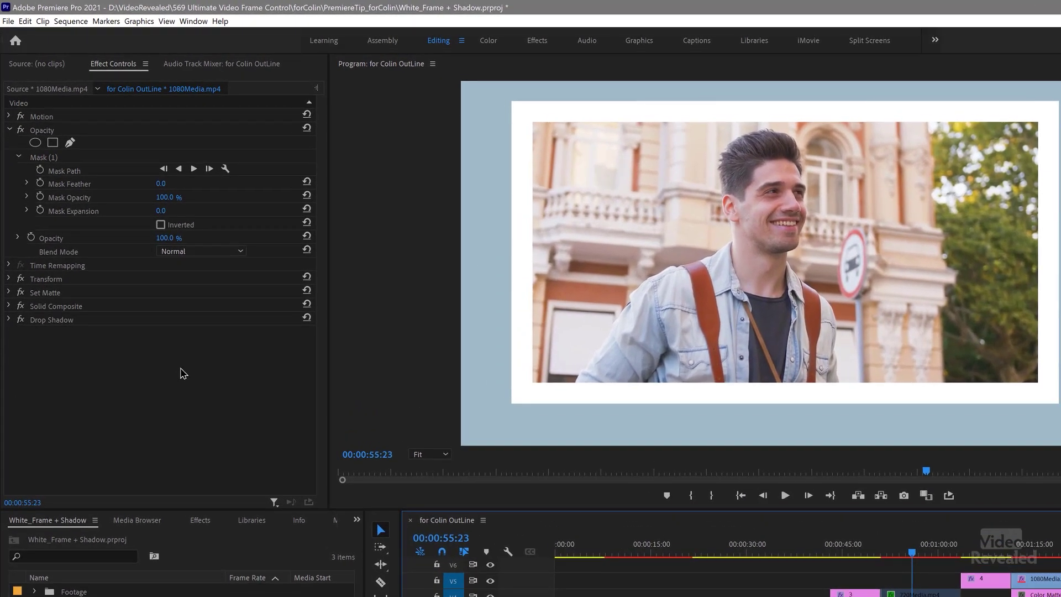
{"action": "left_click", "coordinate": [160, 216]}
{"action": "mouse_move", "coordinate": [161, 210]}
{"action": "left_mouse_down"}
{"action": "mouse_move", "coordinate": [133, 210]}
{"action": "mouse_move", "coordinate": [165, 215]}
{"action": "left_mouse_up"}
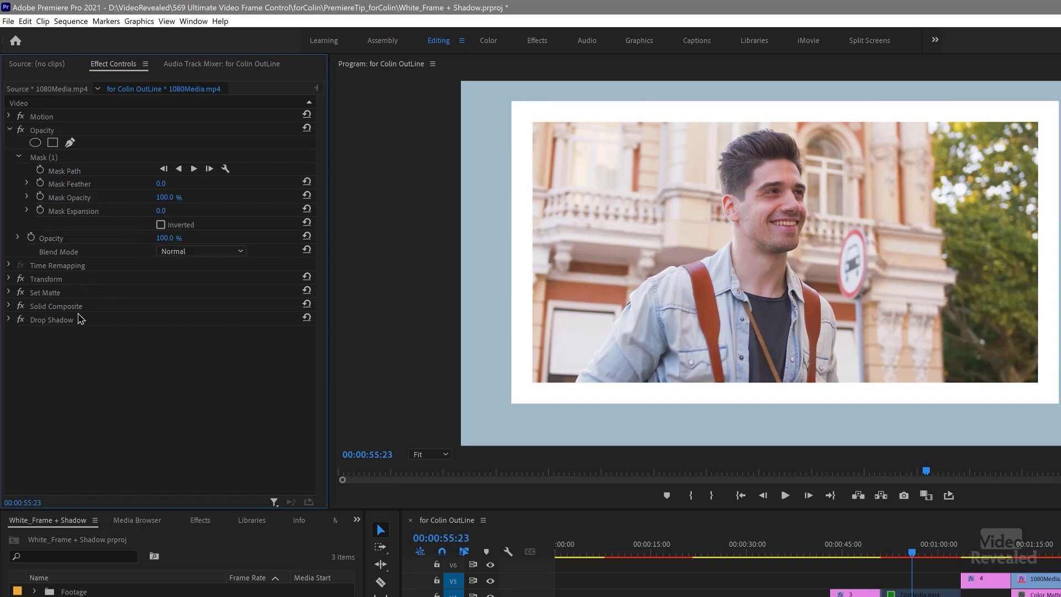
{"action": "left_click", "coordinate": [21, 319]}
{"action": "left_click", "coordinate": [21, 319]}
{"action": "left_click", "coordinate": [52, 320]}
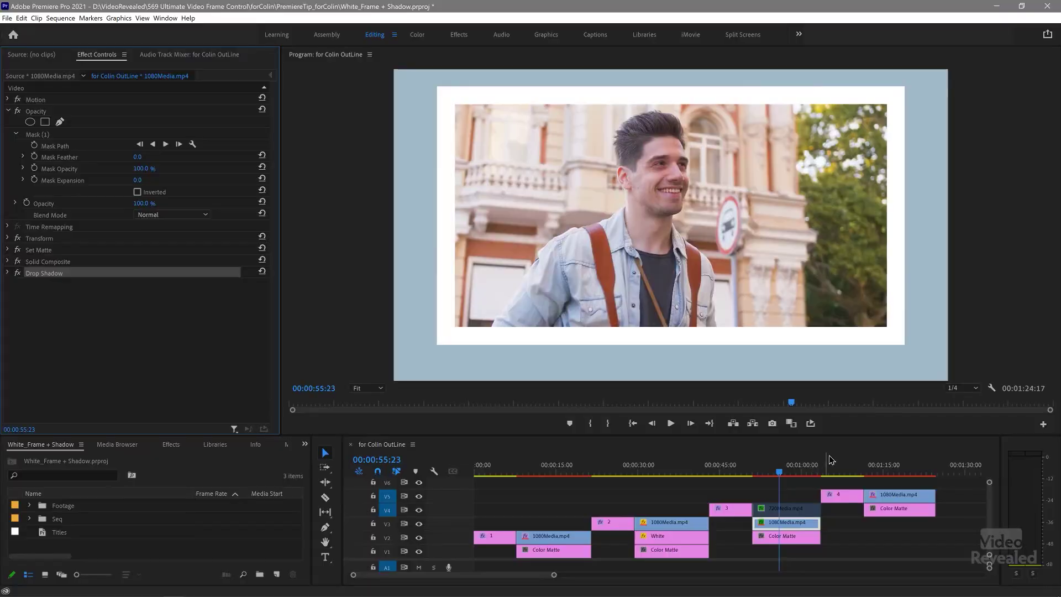
{"action": "left_click", "coordinate": [840, 464]}
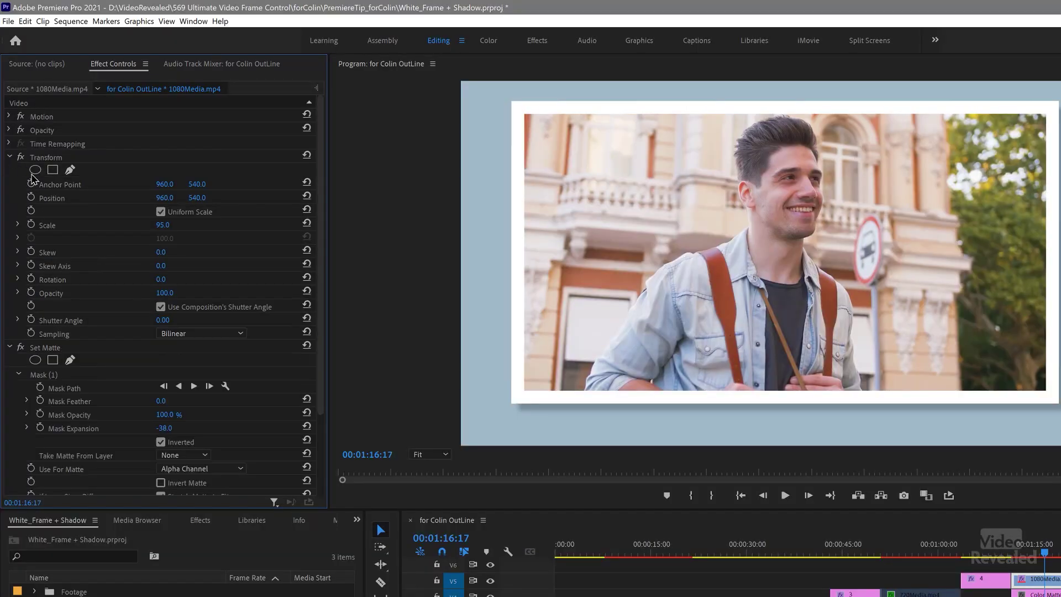
Step: Try a smaller Transform scale, toggle Transform off and back on, then collapse its settings
{"action": "mouse_move", "coordinate": [163, 225]}
{"action": "left_mouse_down"}
{"action": "mouse_move", "coordinate": [147, 224]}
{"action": "mouse_move", "coordinate": [157, 225]}
{"action": "left_mouse_up"}
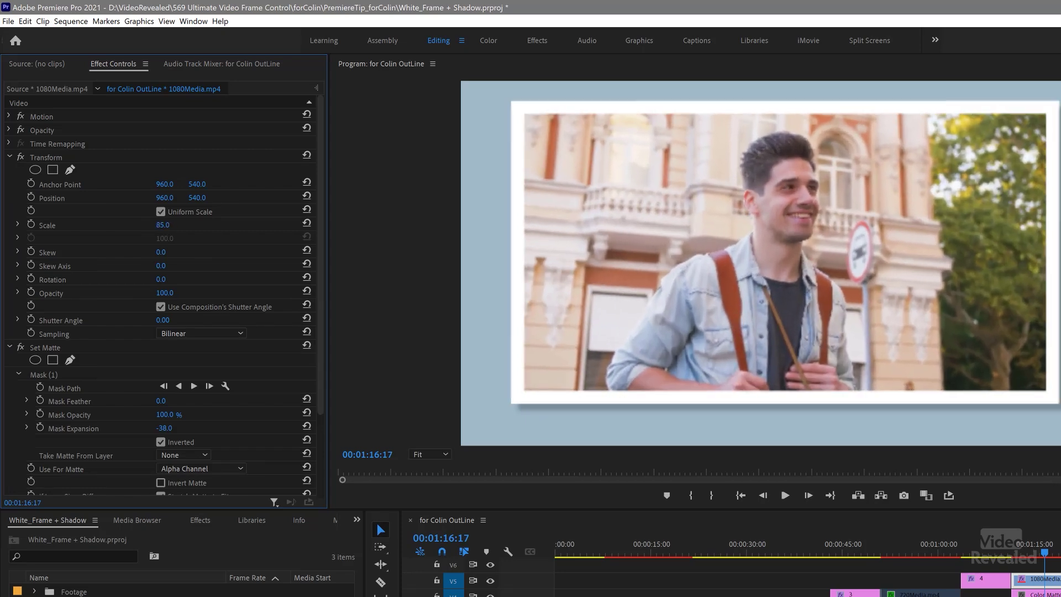
{"action": "left_click", "coordinate": [21, 159]}
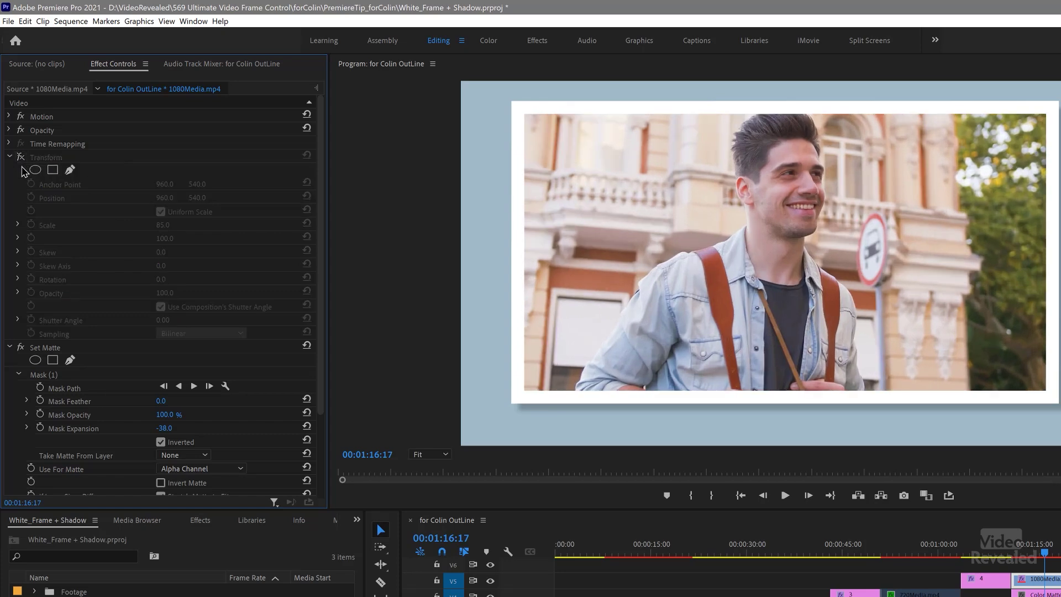
{"action": "left_click", "coordinate": [16, 159]}
{"action": "left_click", "coordinate": [11, 158]}
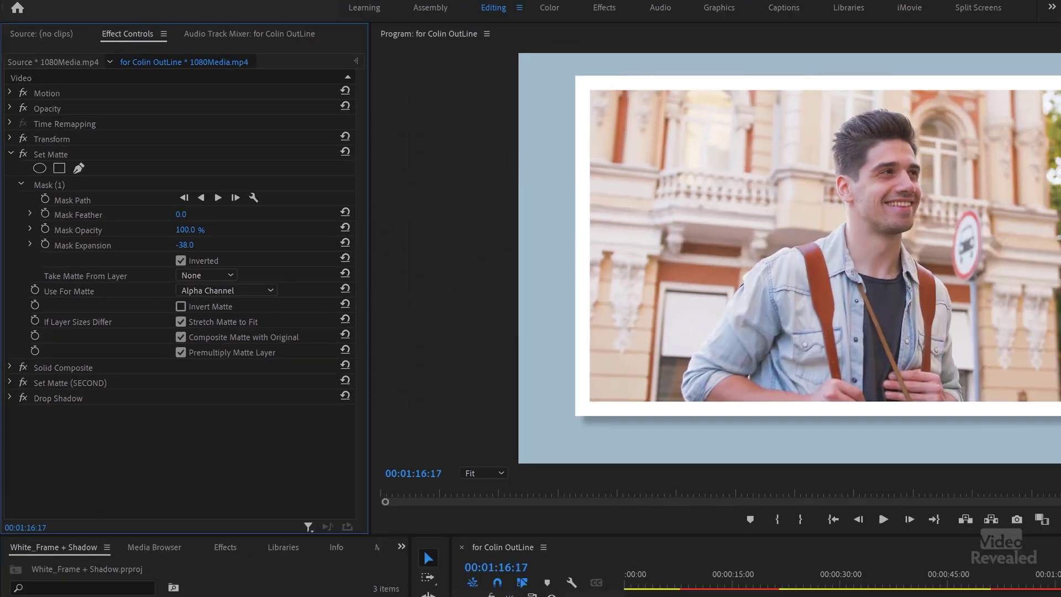
{"action": "left_click_drag", "start_coordinate": [416, 156], "coordinate": [475, 155]}
{"action": "key", "text": "ctrl+z"}
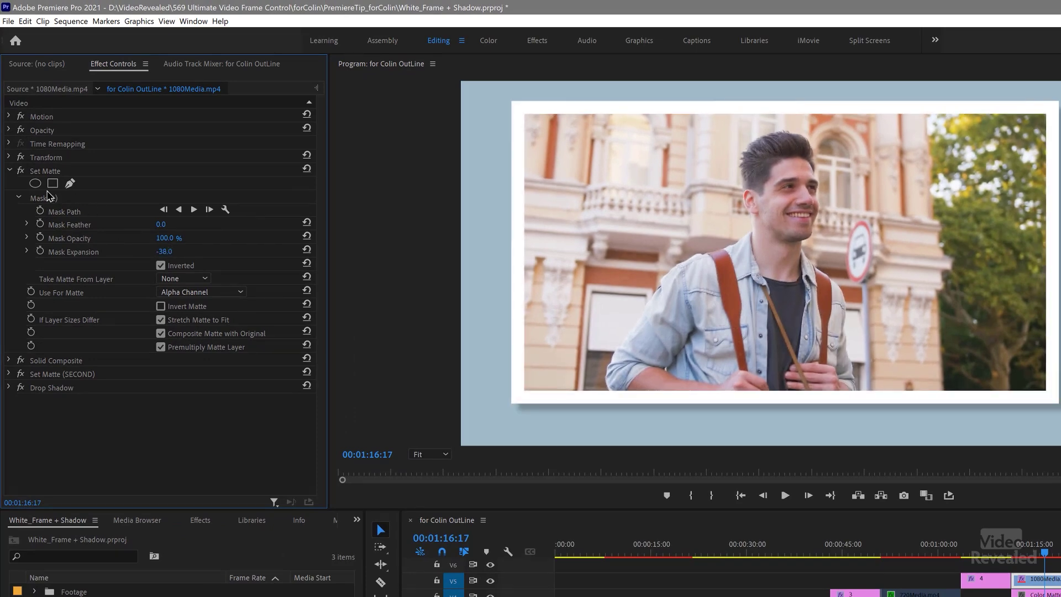
Step: Review Solid Composite and Set Matte (SECOND) settings, trying a larger Mask Expansion and undoing it
{"action": "left_click", "coordinate": [9, 170]}
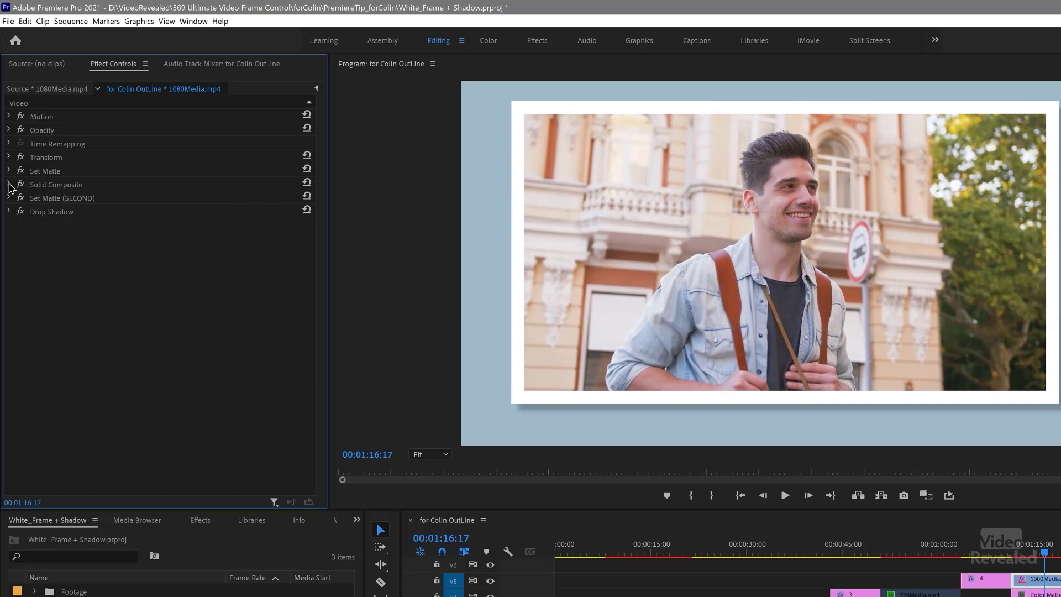
{"action": "left_click", "coordinate": [9, 184]}
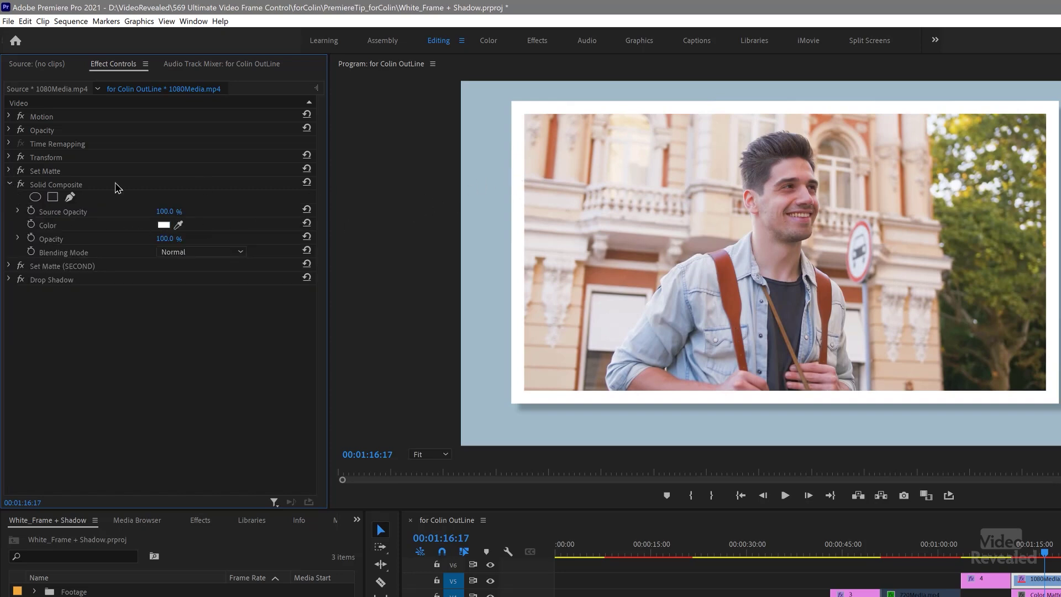
{"action": "left_click", "coordinate": [9, 185]}
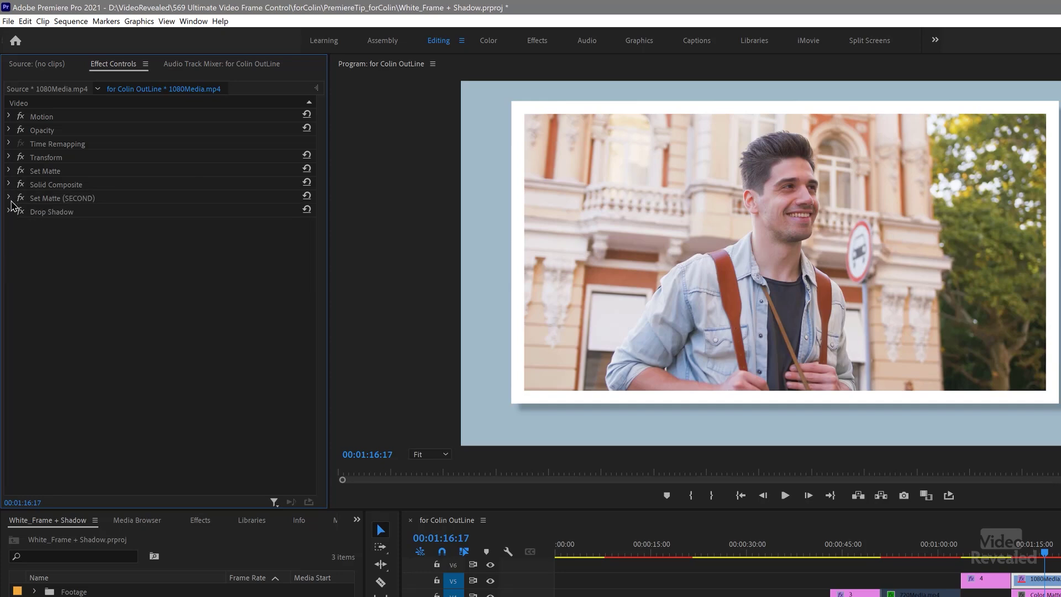
{"action": "left_click", "coordinate": [9, 198]}
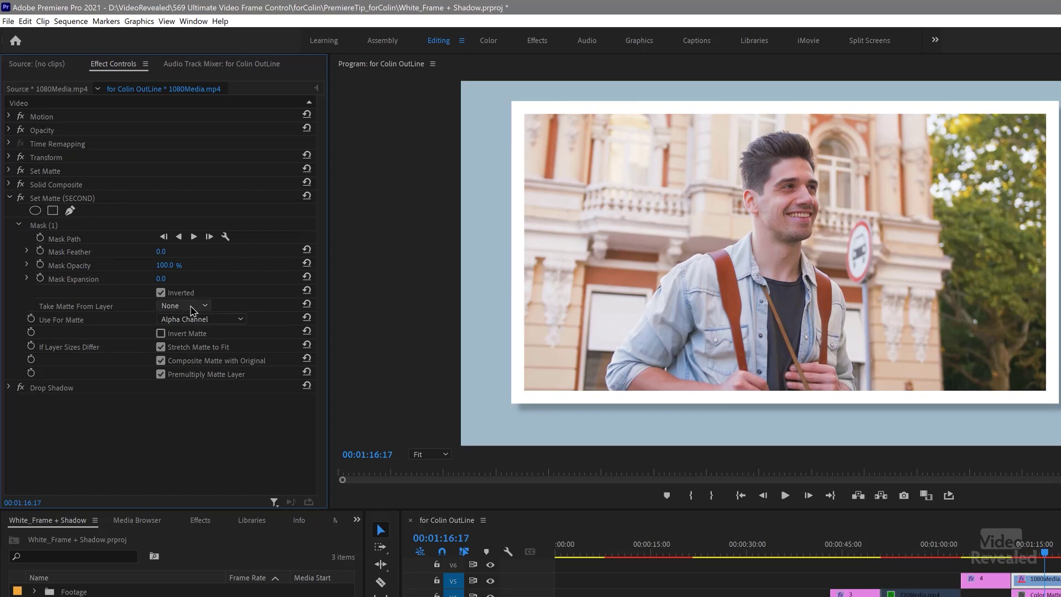
{"action": "left_click_drag", "start_coordinate": [162, 282], "coordinate": [214, 278]}
{"action": "key", "text": "ctrl+z"}
Step: Collapse Set Matte (SECOND) and switch Drop Shadow off and back on to compare
{"action": "left_click", "coordinate": [8, 199]}
{"action": "left_click", "coordinate": [20, 211]}
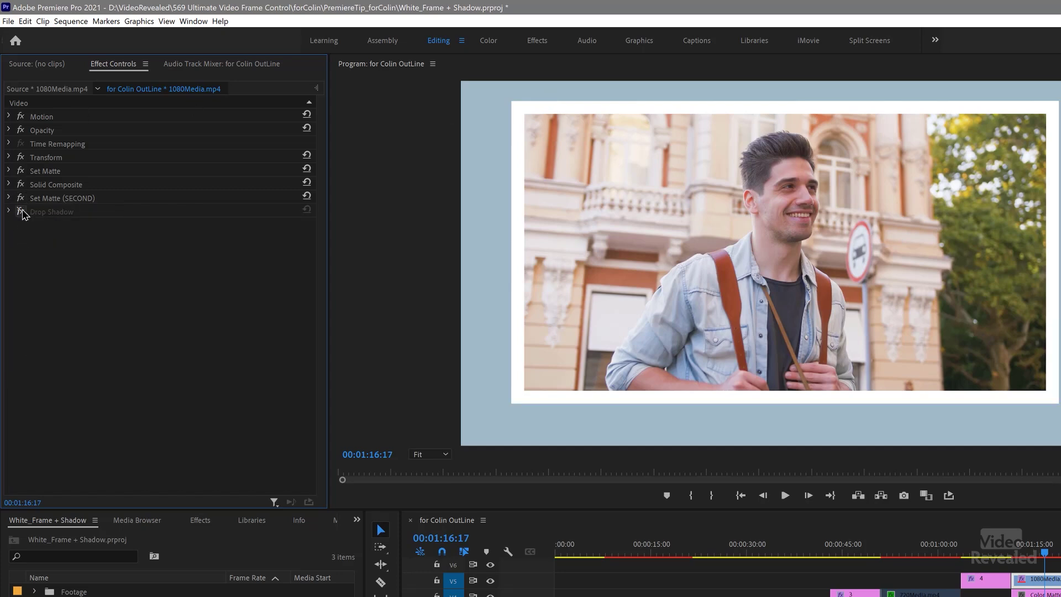
{"action": "left_click", "coordinate": [21, 211]}
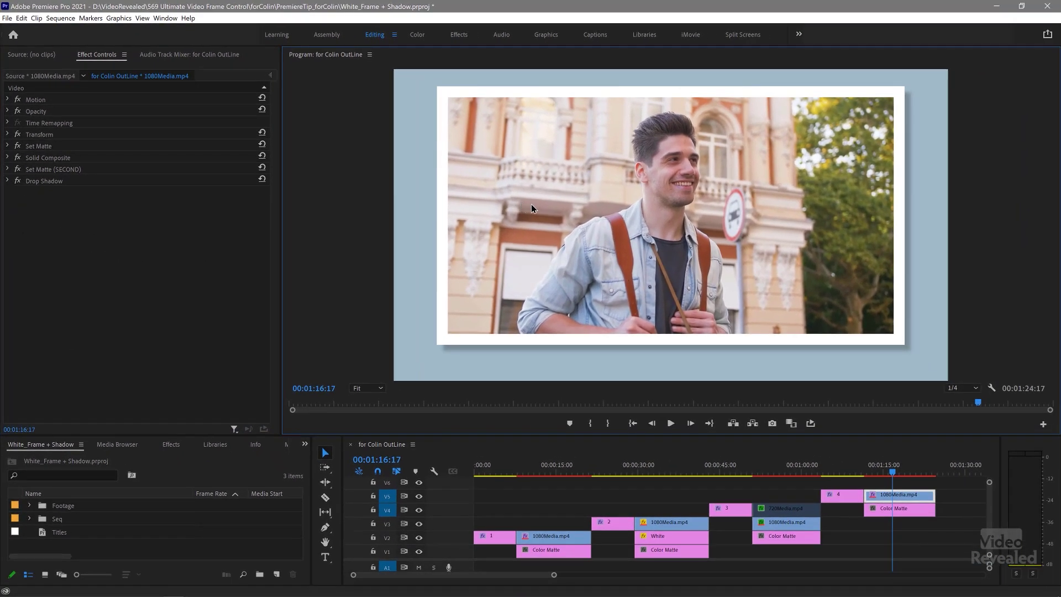
Step: Scale the framed clip to 56 and drag it toward the upper left in the Program Monitor
{"action": "left_click", "coordinate": [8, 100]}
{"action": "left_click_drag", "start_coordinate": [140, 122], "coordinate": [182, 111]}
{"action": "left_click", "coordinate": [513, 117]}
{"action": "left_click", "coordinate": [665, 182]}
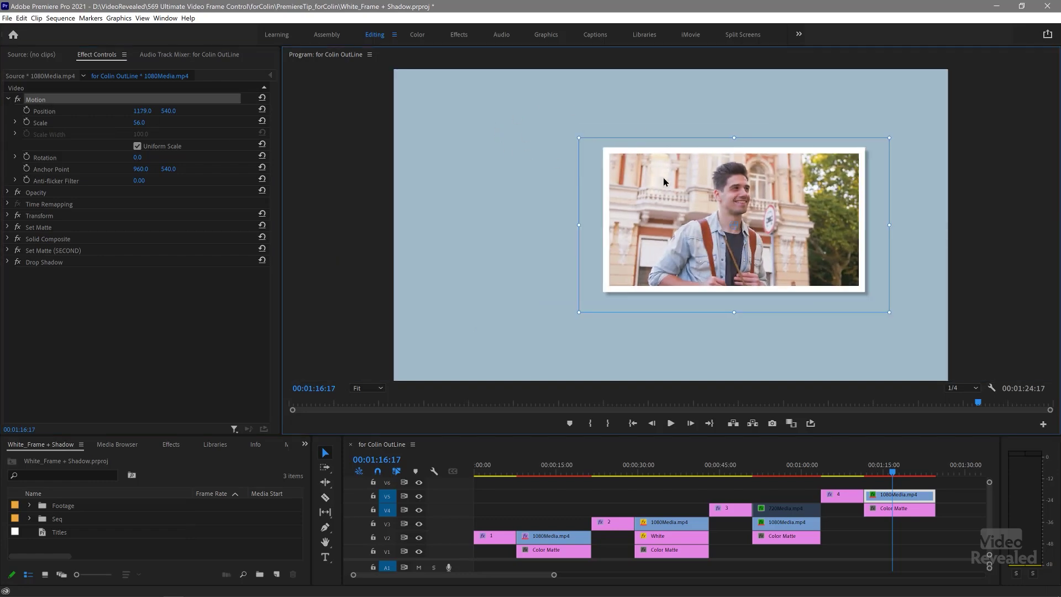
{"action": "left_click_drag", "start_coordinate": [652, 185], "coordinate": [505, 139]}
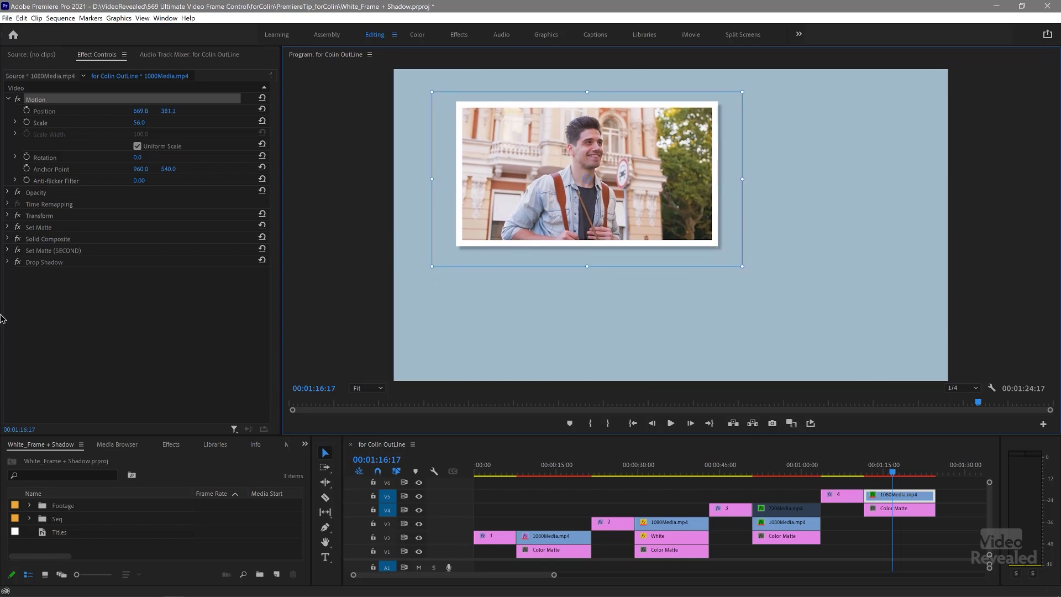
Step: Set the Drop Shadow to 120° direction, 80 distance and 71% opacity
{"action": "left_click", "coordinate": [7, 263]}
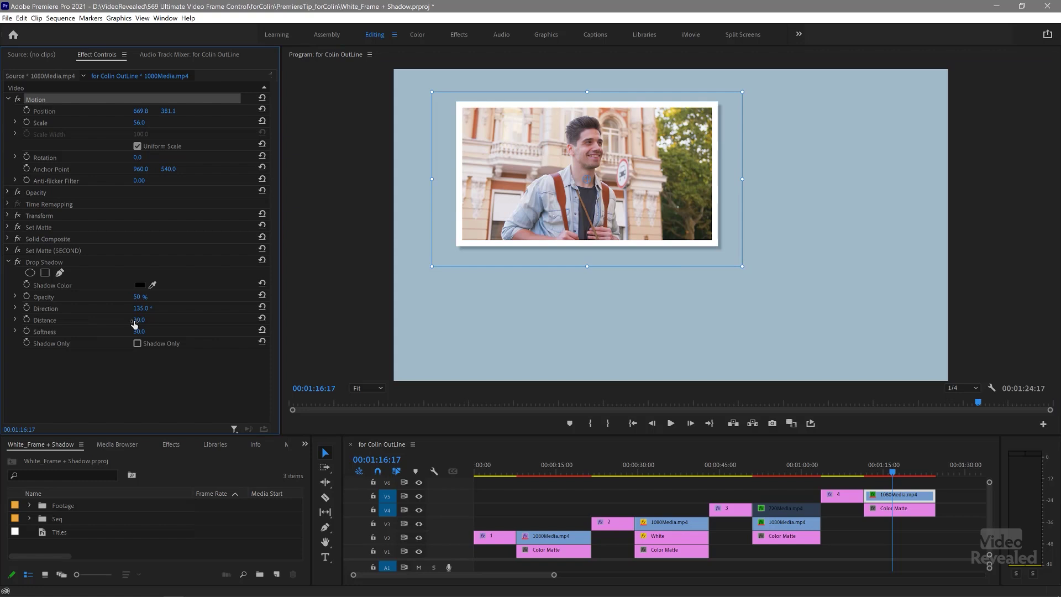
{"action": "left_click_drag", "start_coordinate": [138, 312], "coordinate": [181, 331]}
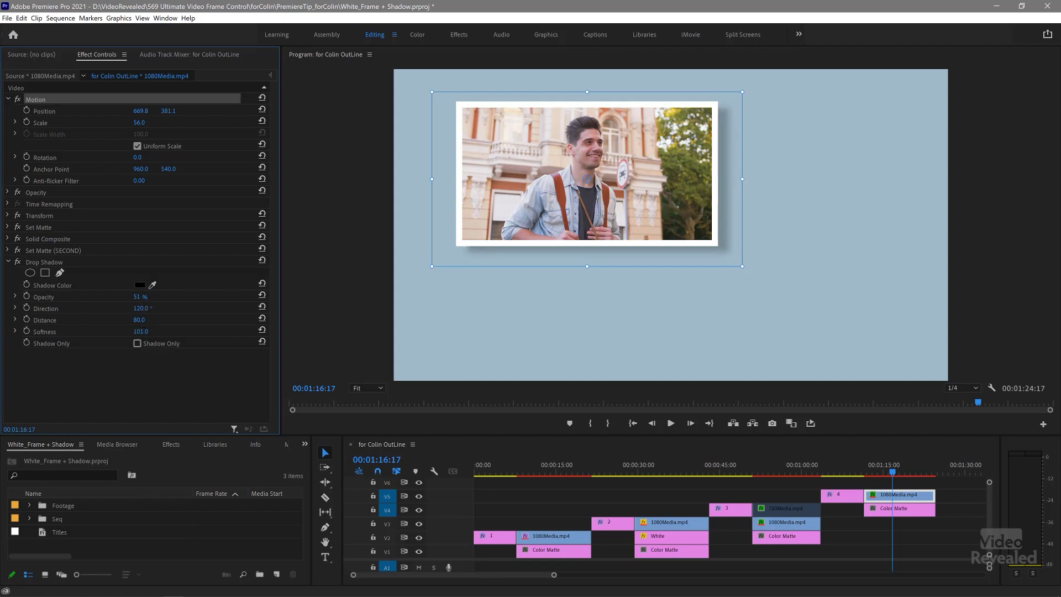
{"action": "left_click_drag", "start_coordinate": [137, 296], "coordinate": [149, 296]}
{"action": "left_click", "coordinate": [138, 385]}
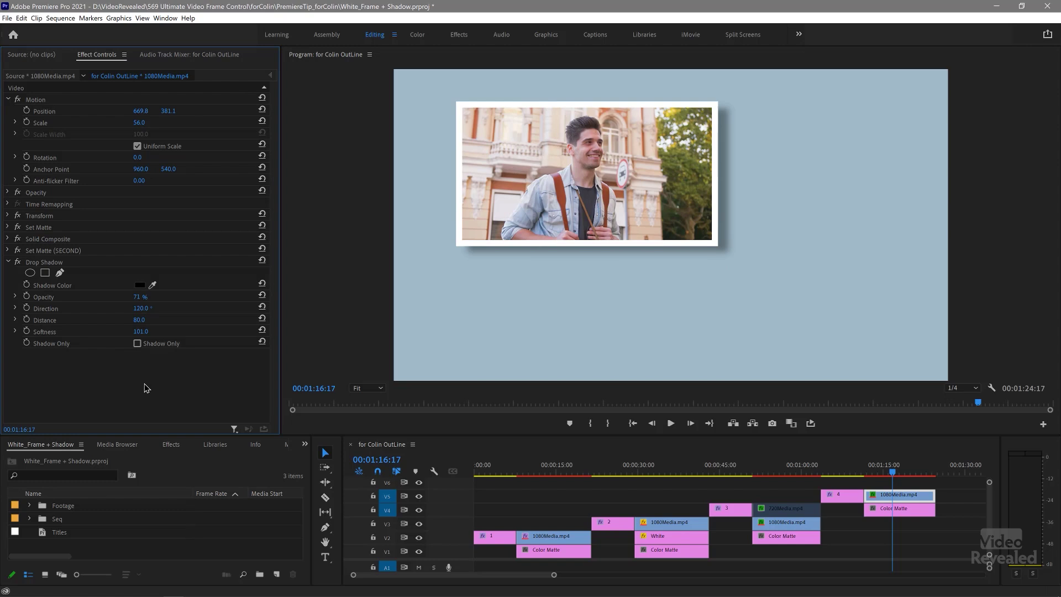
{"action": "left_click", "coordinate": [911, 498]}
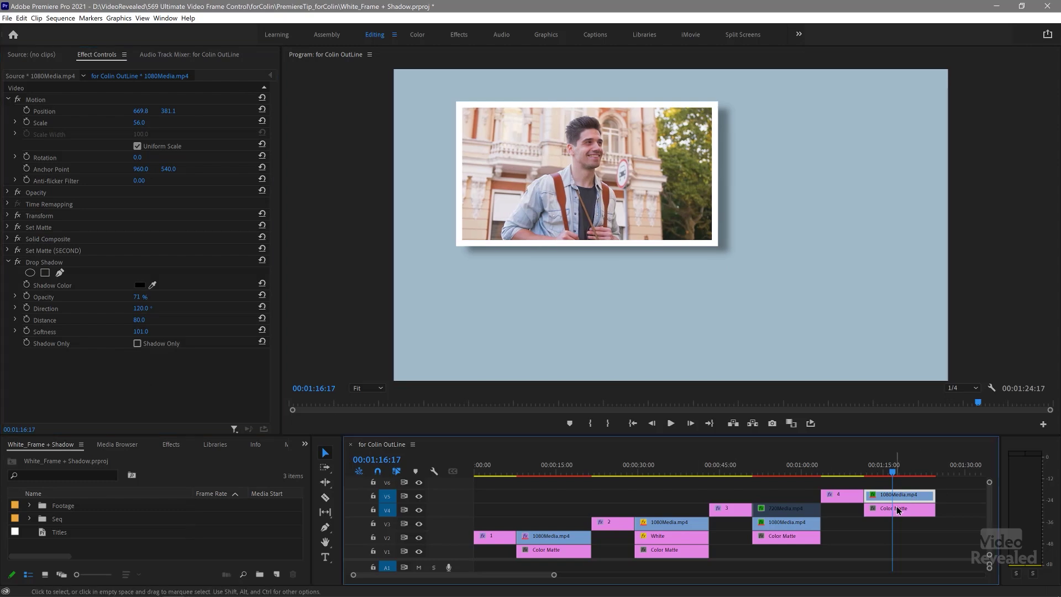
{"action": "left_click", "coordinate": [907, 511]}
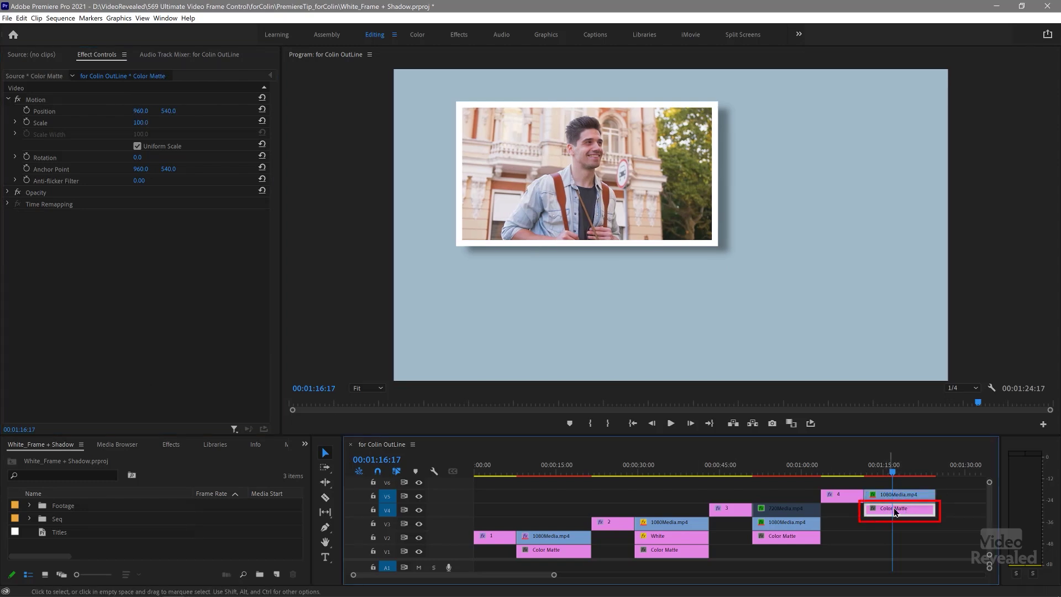
{"action": "left_click", "coordinate": [419, 511]}
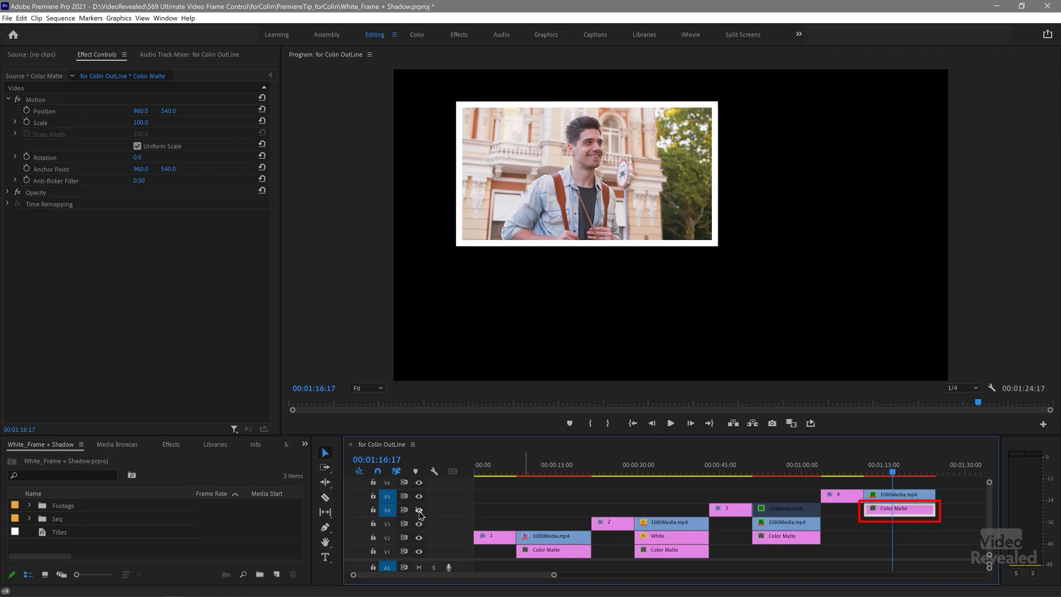
{"action": "left_click", "coordinate": [419, 511]}
{"action": "left_click", "coordinate": [909, 497]}
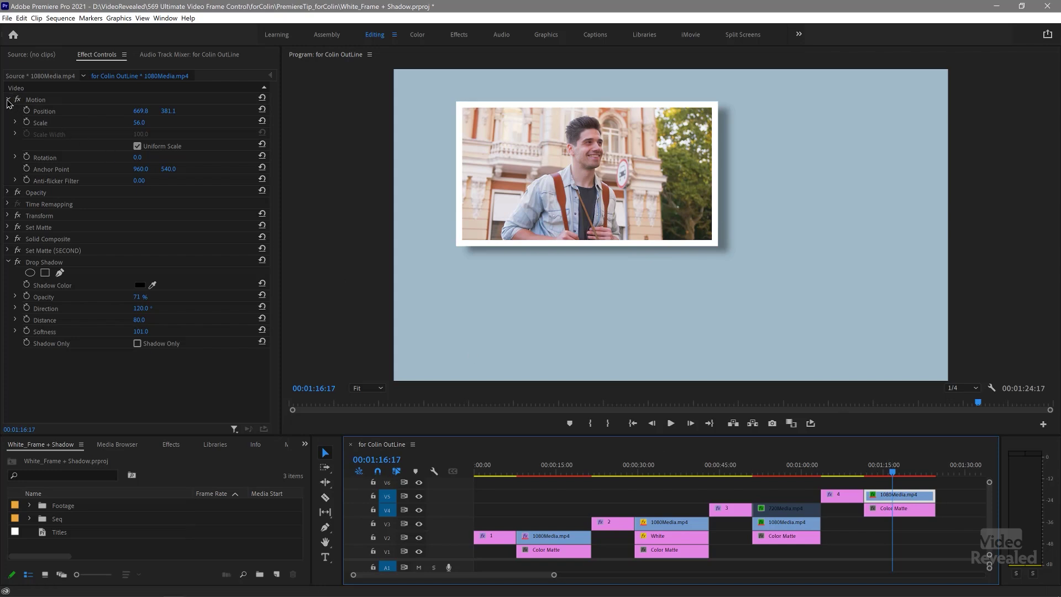
{"action": "left_click", "coordinate": [8, 100]}
{"action": "left_click", "coordinate": [8, 181]}
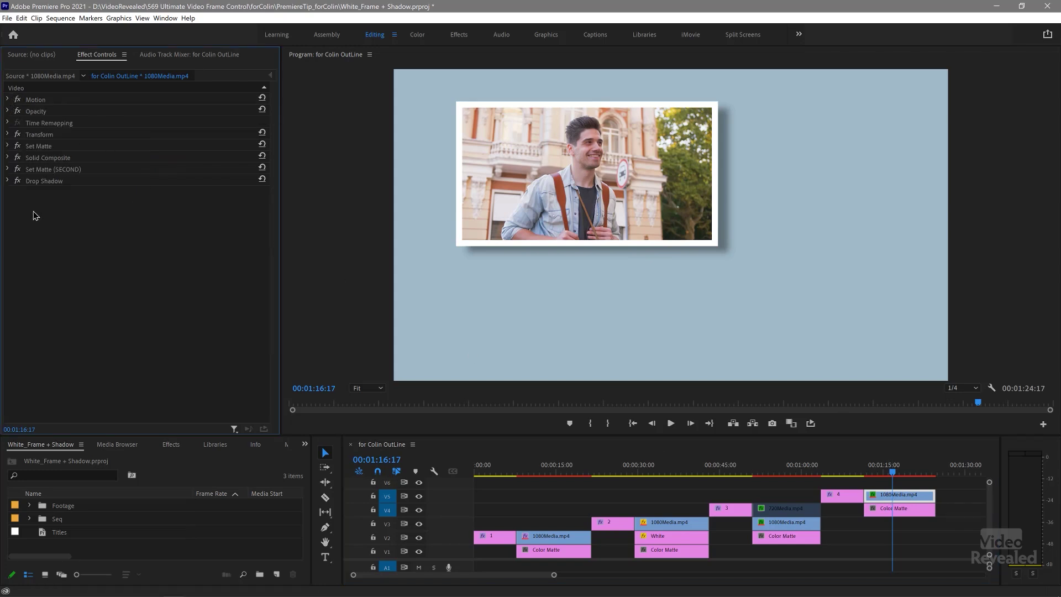